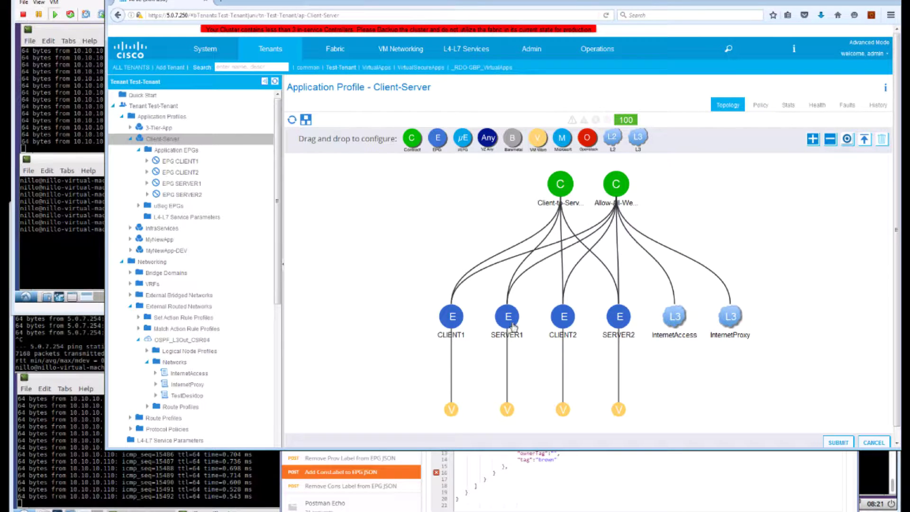
Review the EPG labels of InternetAccess, then InternetProxy, which provides and consumes PROXY
mouse_move(489, 323)
mouse_move(615, 322)
mouse_move(559, 192)
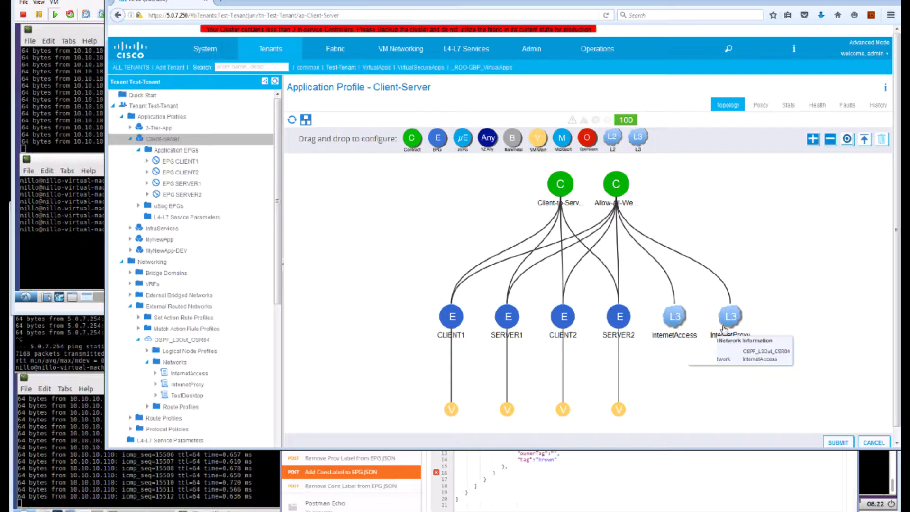
mouse_move(625, 192)
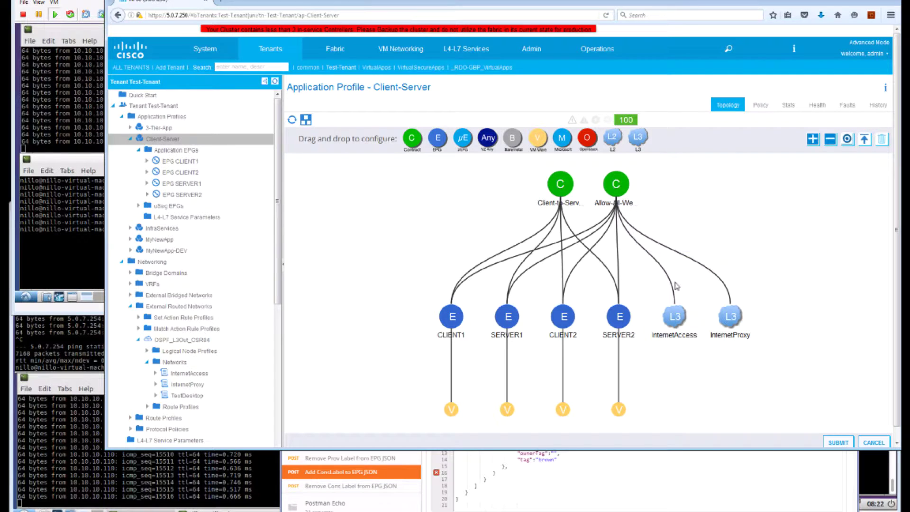
mouse_move(682, 317)
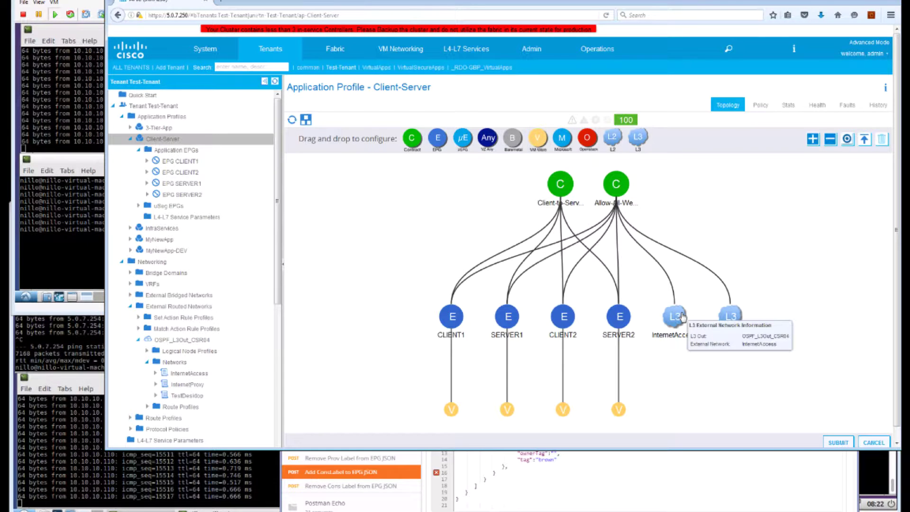
left_click(192, 375)
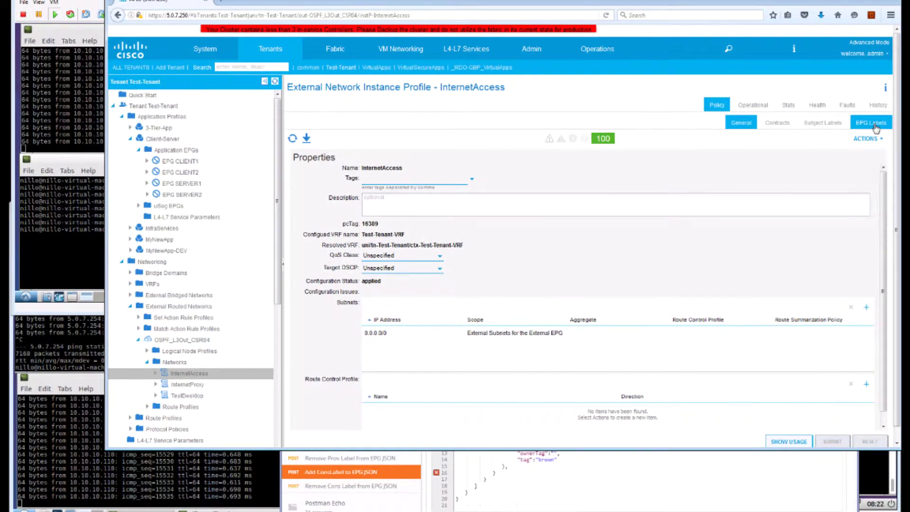
left_click(875, 124)
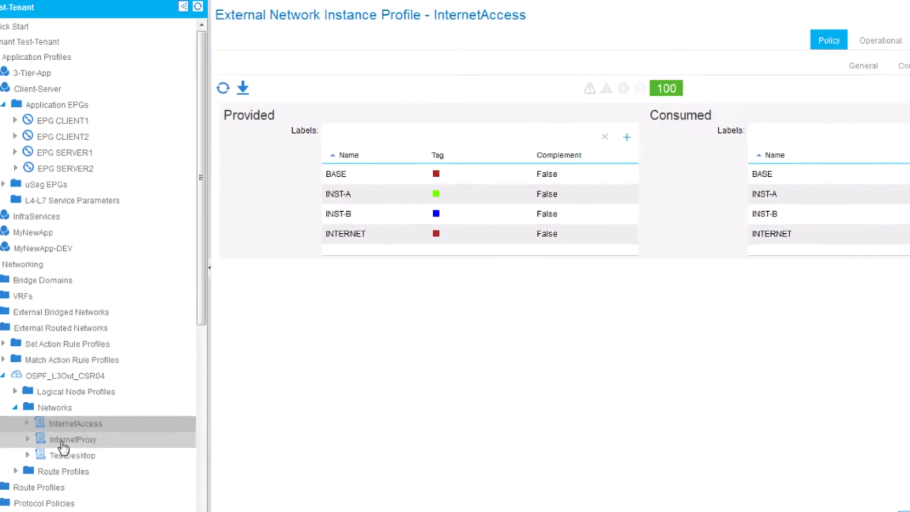
left_click(180, 389)
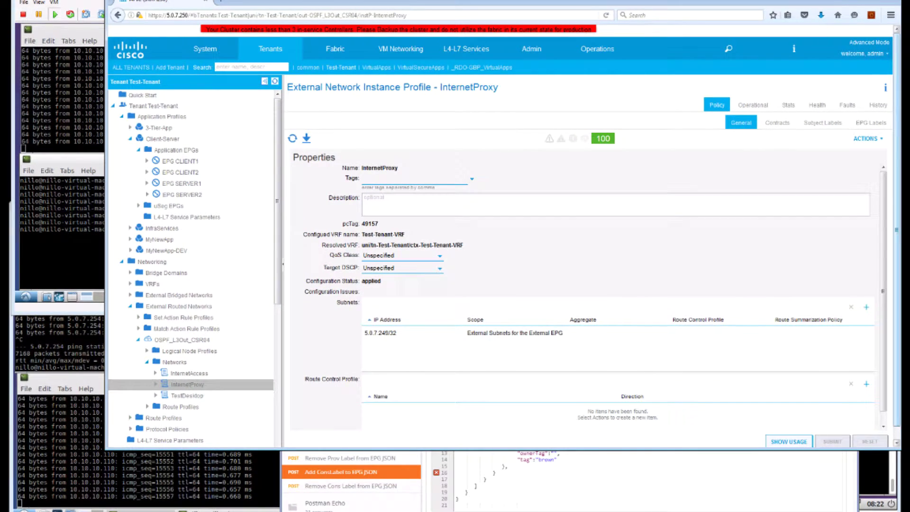
left_click(871, 123)
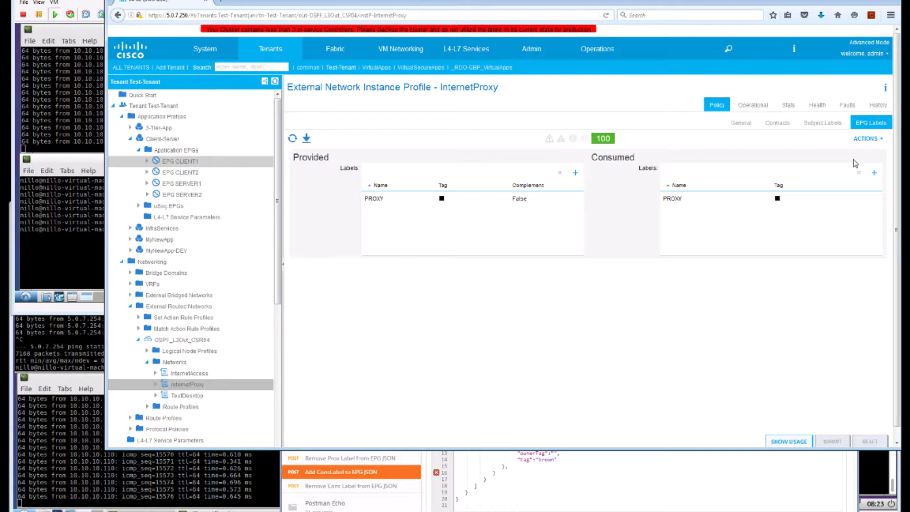
Show EPG SERVER1's labels: GREEN provided and PROXY consumed
left_click(871, 123)
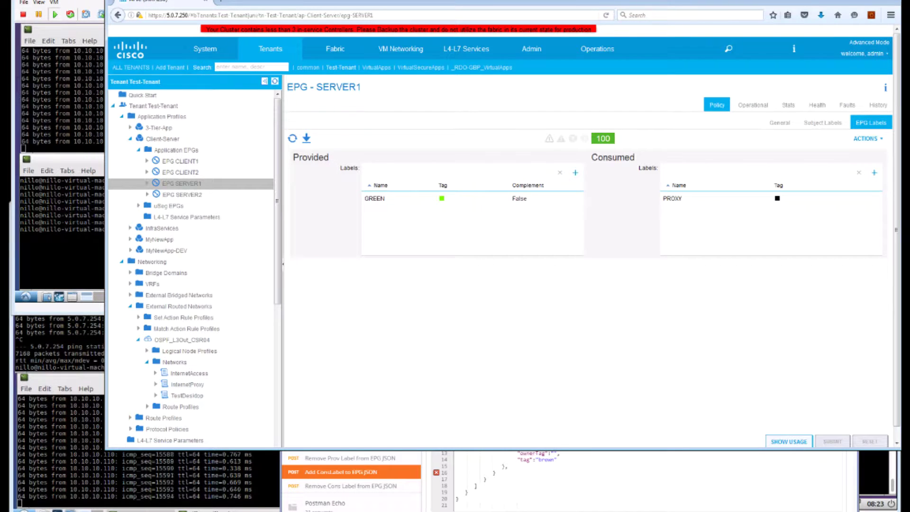
Run ping 5.0.7.254 in the client2 terminal and the other VM terminal, both getting replies
left_click(95, 109)
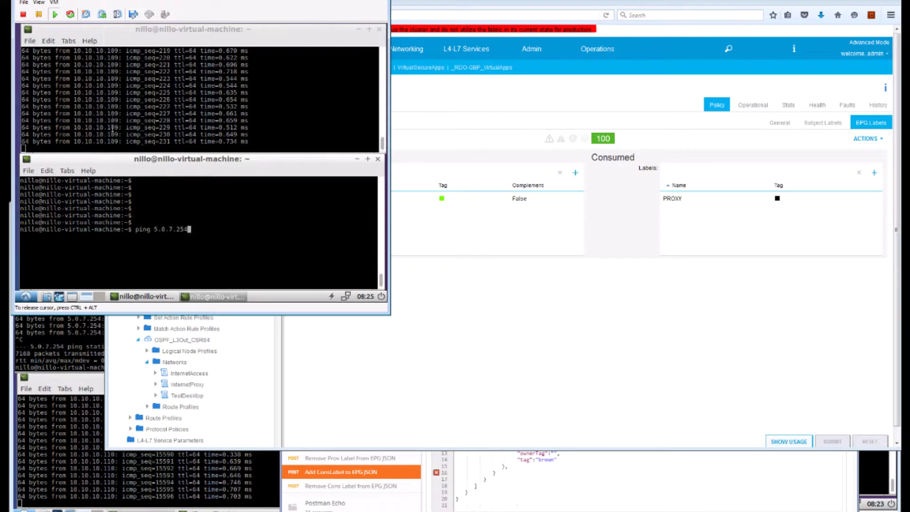
left_click(84, 327)
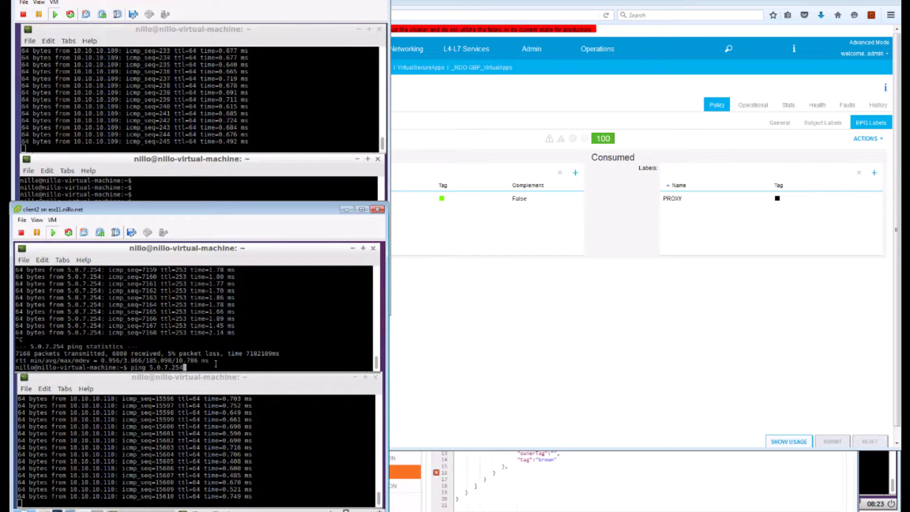
key("Return")
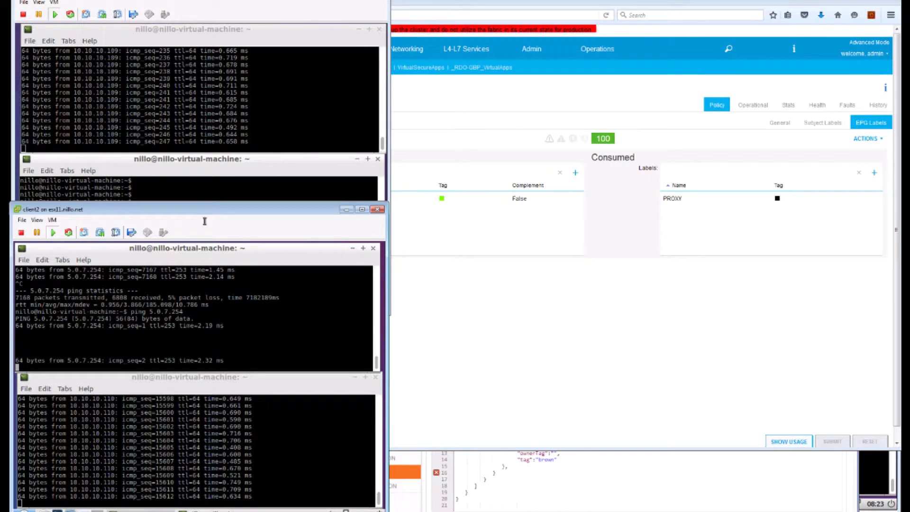
left_click(201, 165)
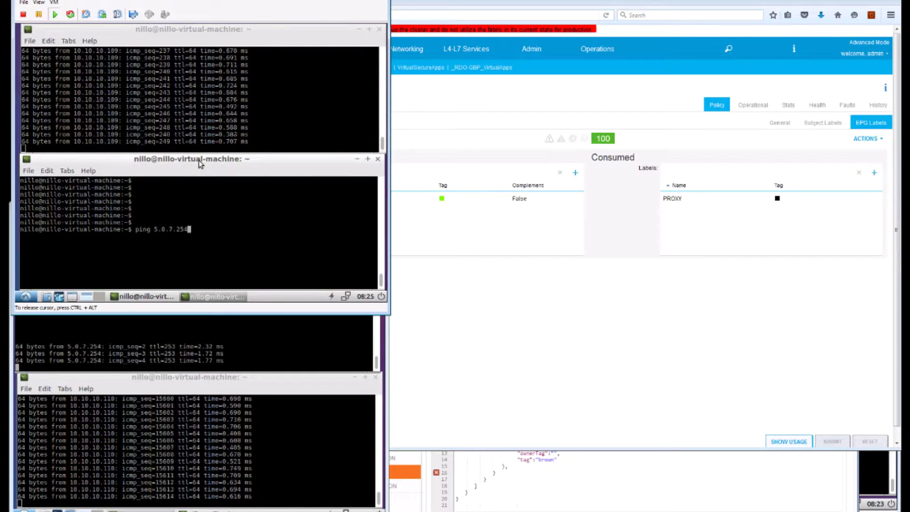
key("Return")
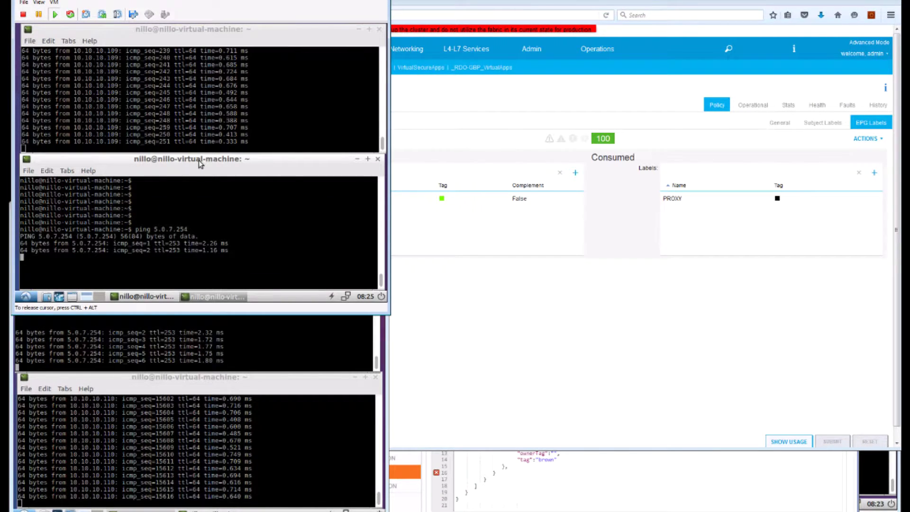
In the server1 VM console, run ping 5.0.7.249 and then stop it
left_click(223, 511)
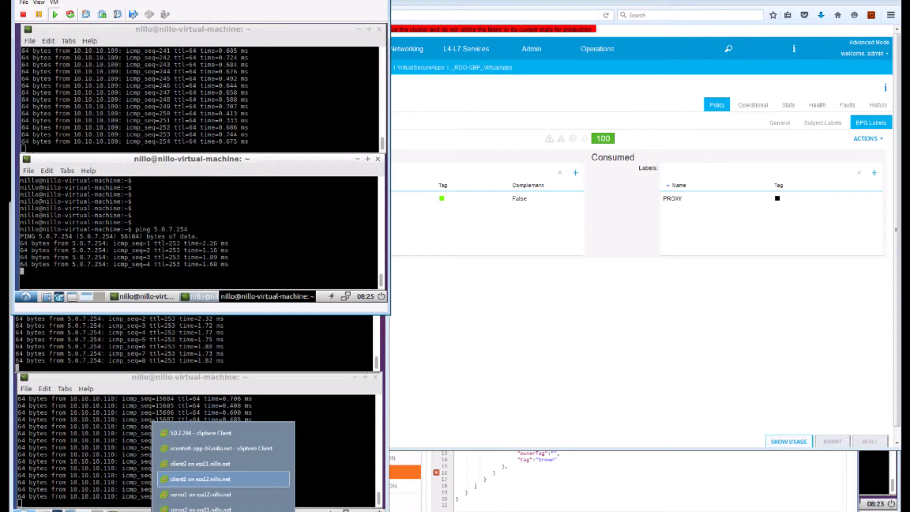
left_click(522, 291)
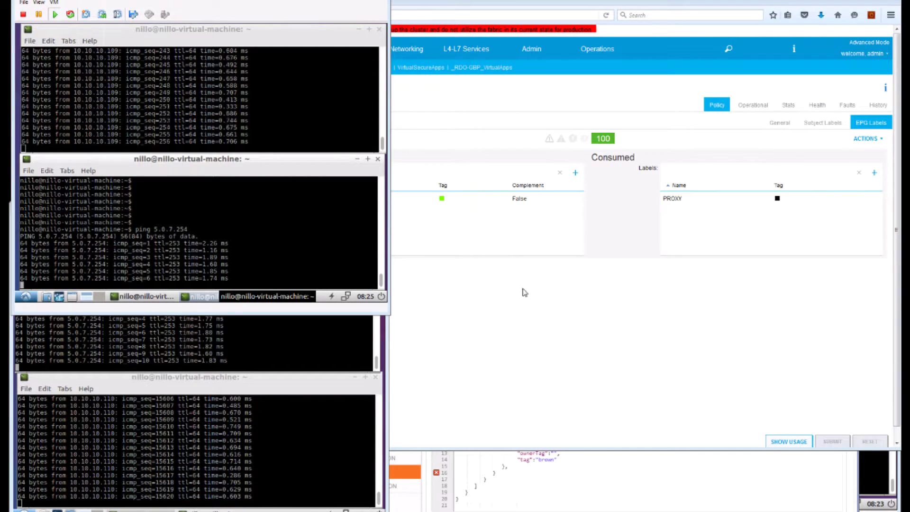
left_click(223, 510)
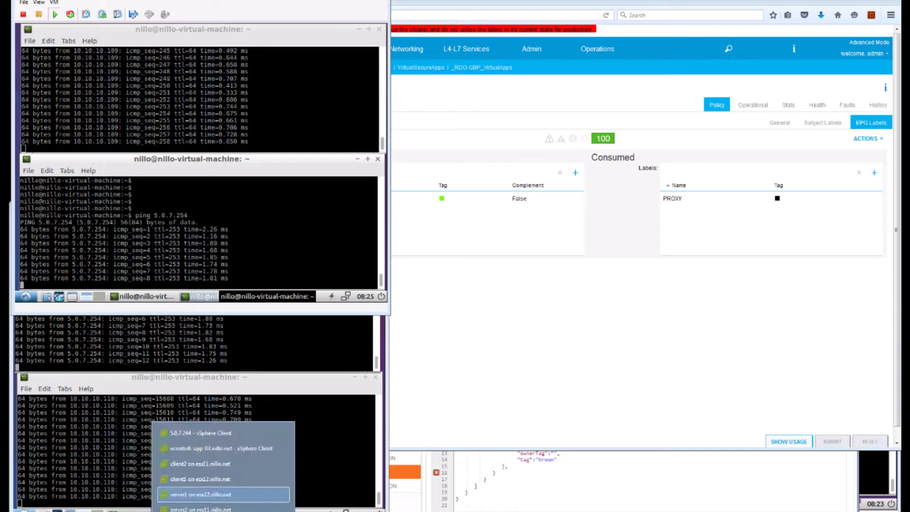
left_click(229, 495)
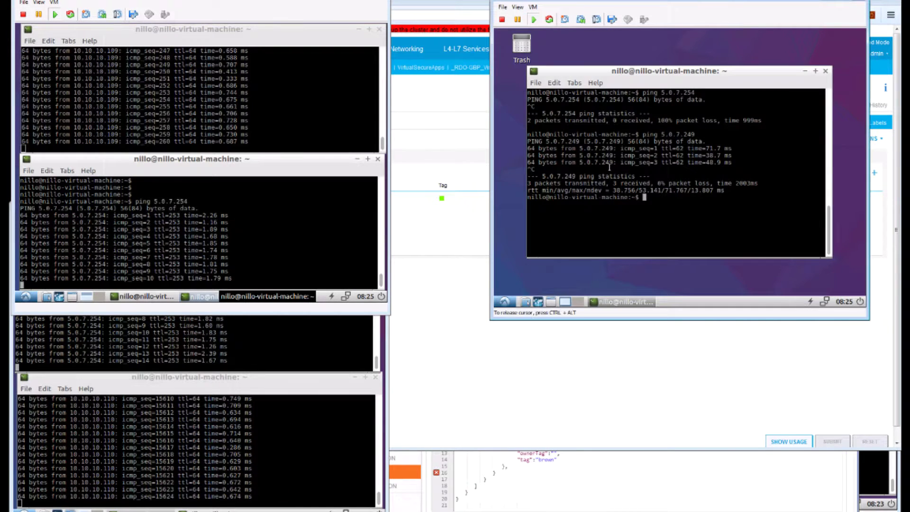
type("pin")
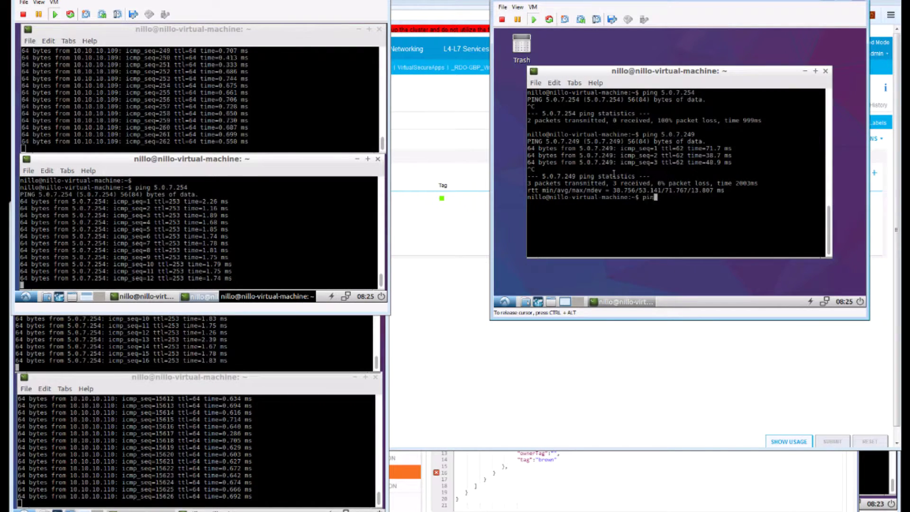
type("g 5.0.7.")
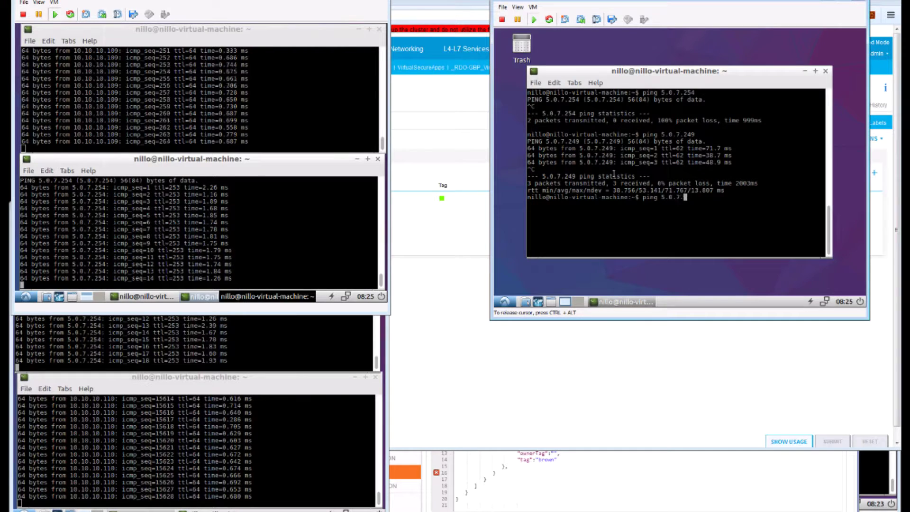
type("249")
key("Return")
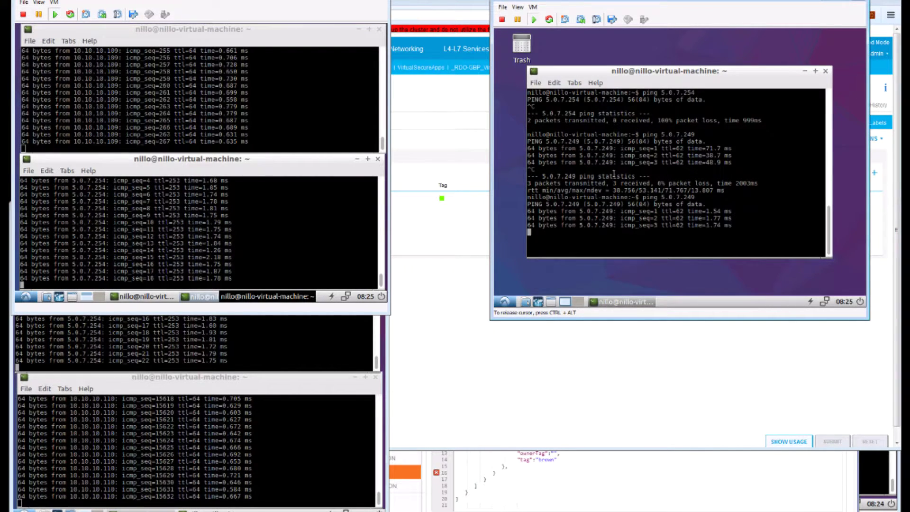
key("ctrl+c")
Ping 5.0.7.254 instead, stop it to see 100% packet loss, and minimize the console
key("Up")
key("BackSpace")
key("BackSpace")
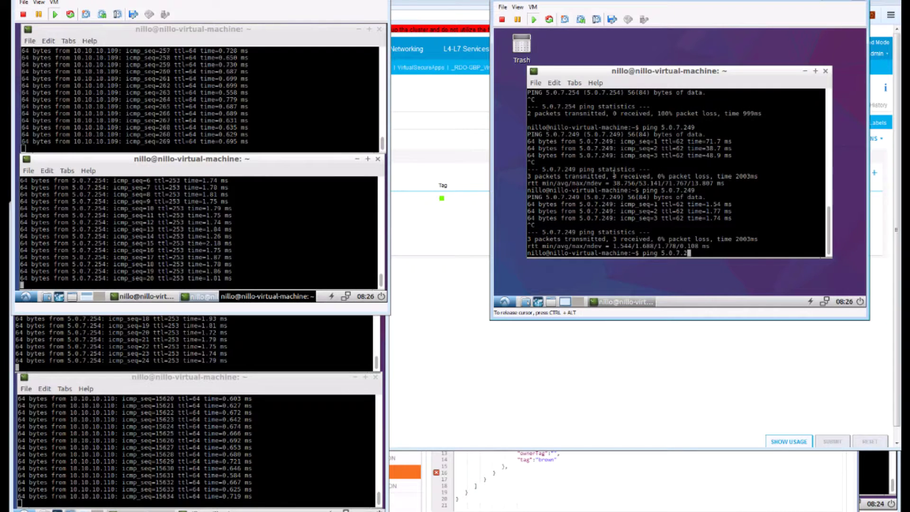
type("54")
key("Return")
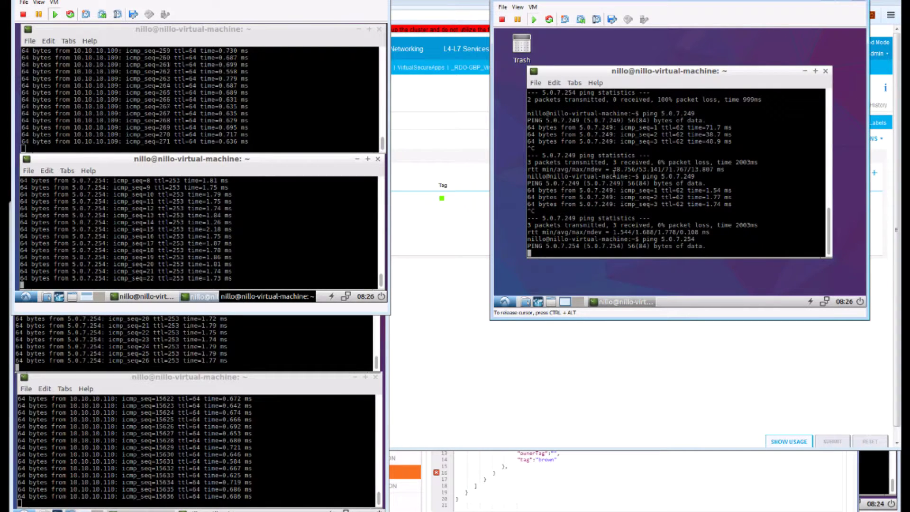
key("ctrl+c")
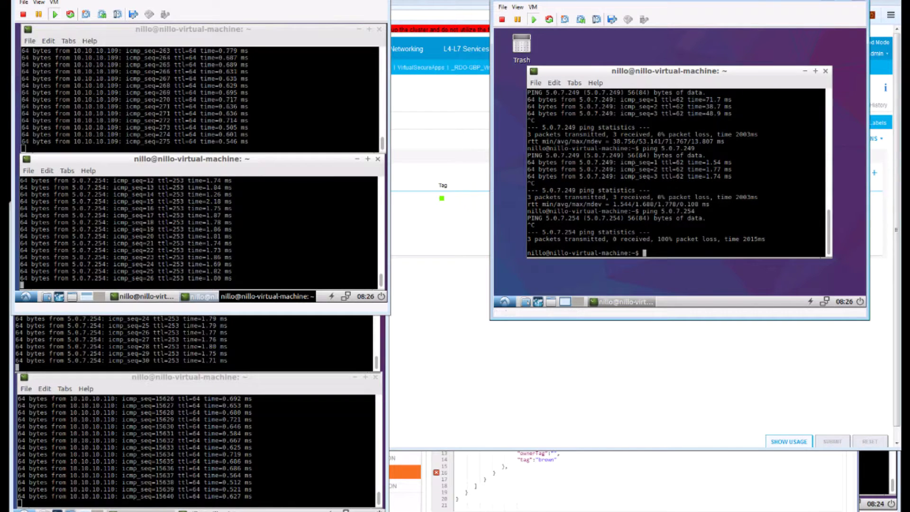
left_click(827, 4)
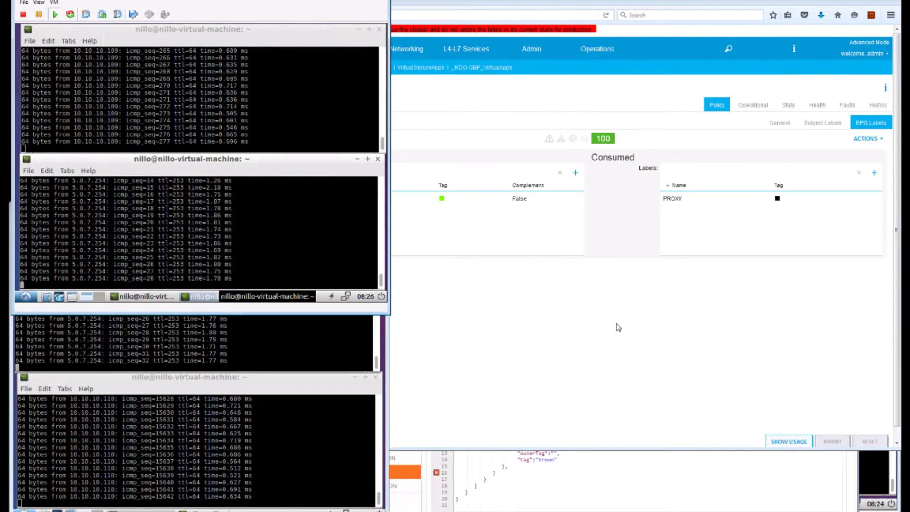
Return to APIC and show EPG SERVER2's labels: BLUE provided, nothing consumed
left_click(222, 510)
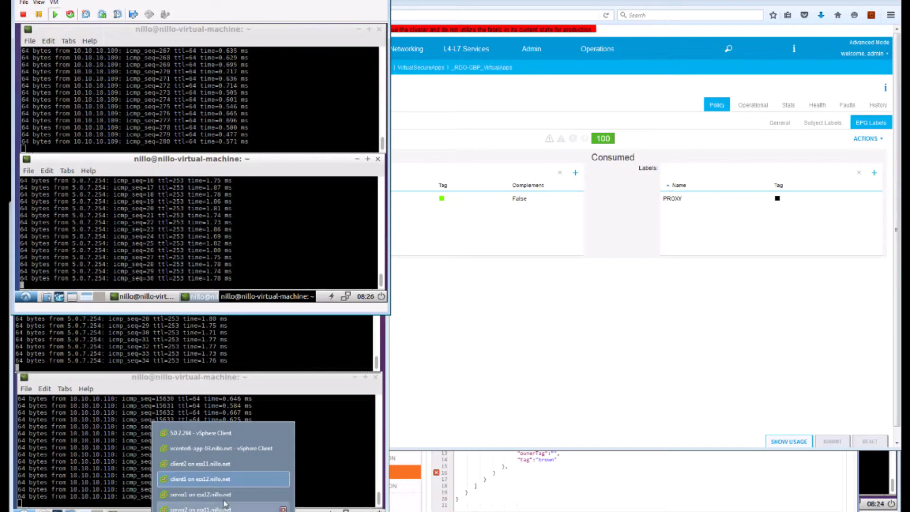
left_click(406, 262)
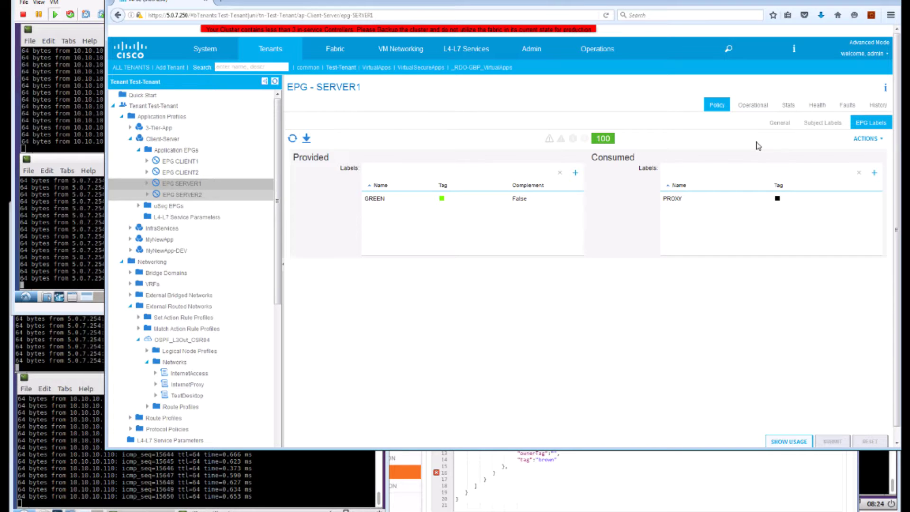
left_click(874, 125)
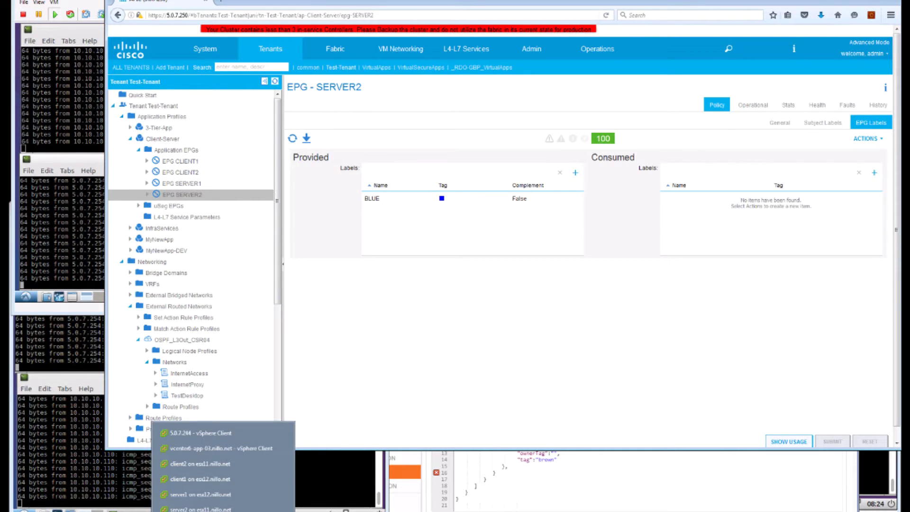
Open the server2 VM console and start pings to 5.0.7.249 and 5.0.7.254
left_click(199, 509)
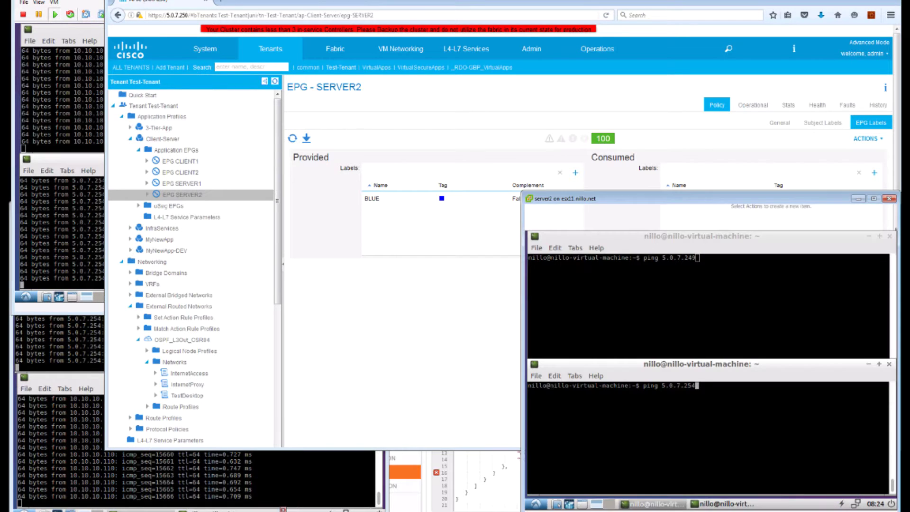
left_click_drag(696, 201, 228, 28)
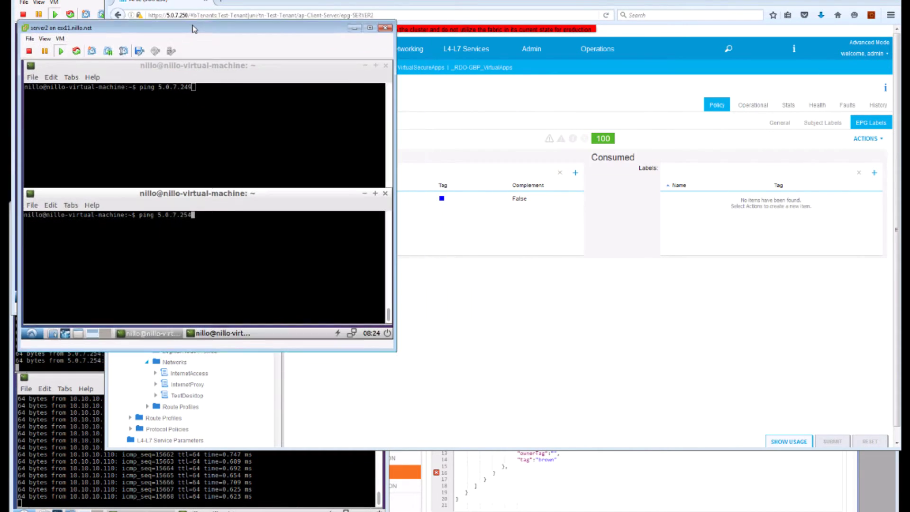
left_click(237, 111)
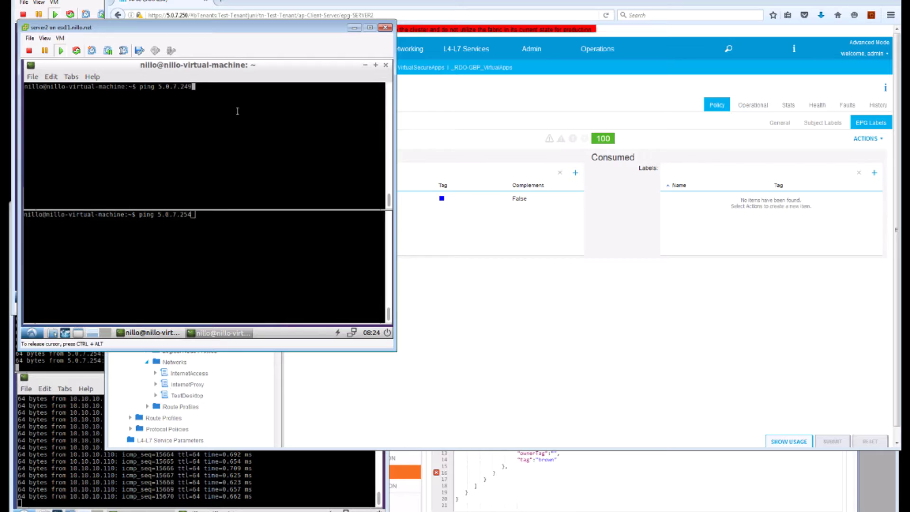
key("Return")
left_click(259, 220)
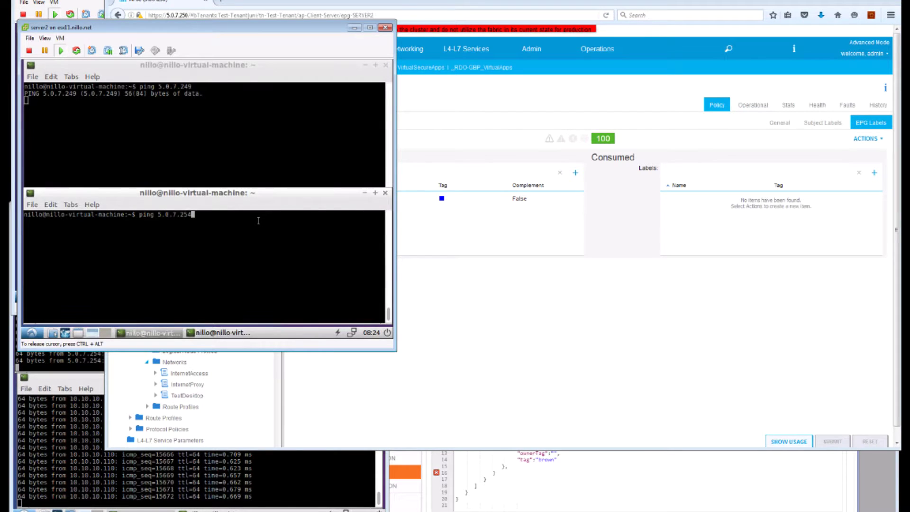
key("Return")
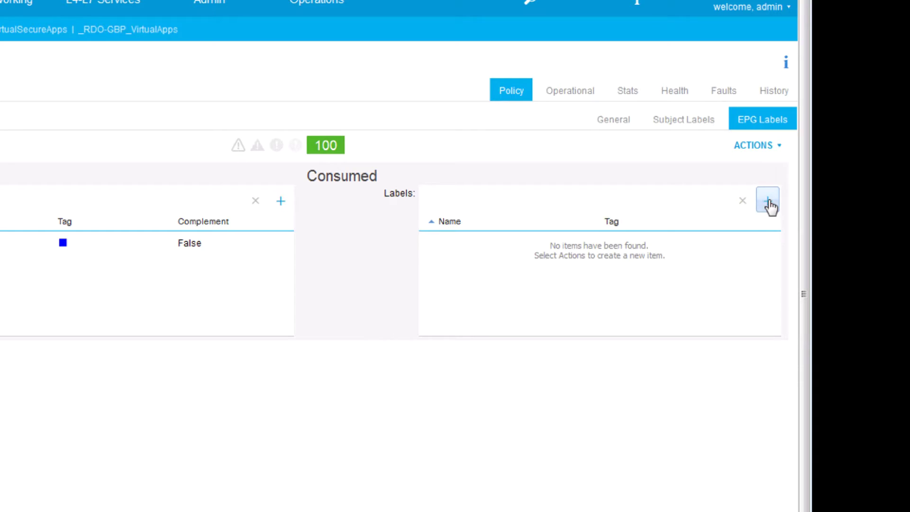
Add PROXY as a consumed label on EPG SERVER2 and apply the update
left_click(767, 201)
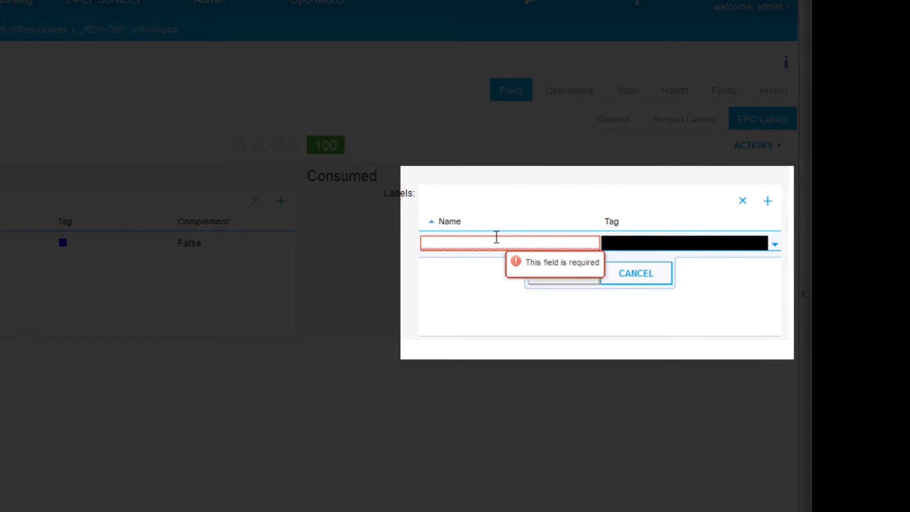
type("PROXY")
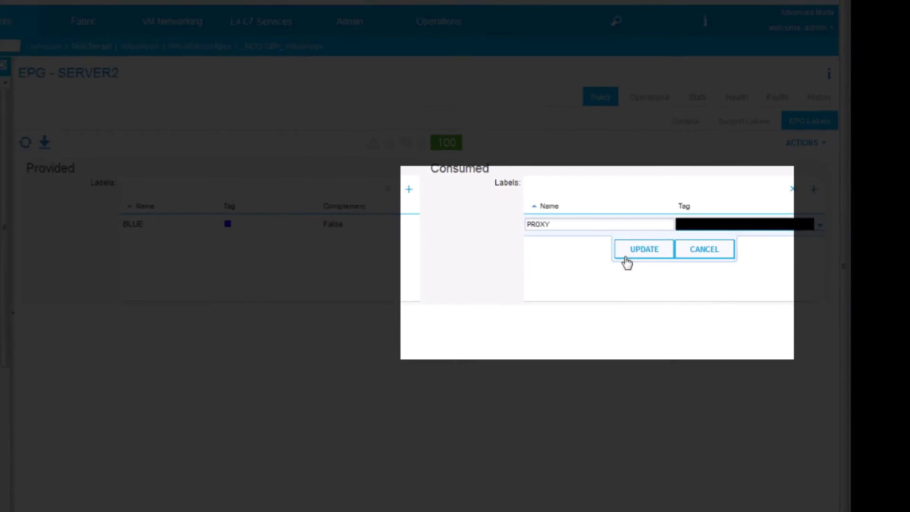
left_click(563, 274)
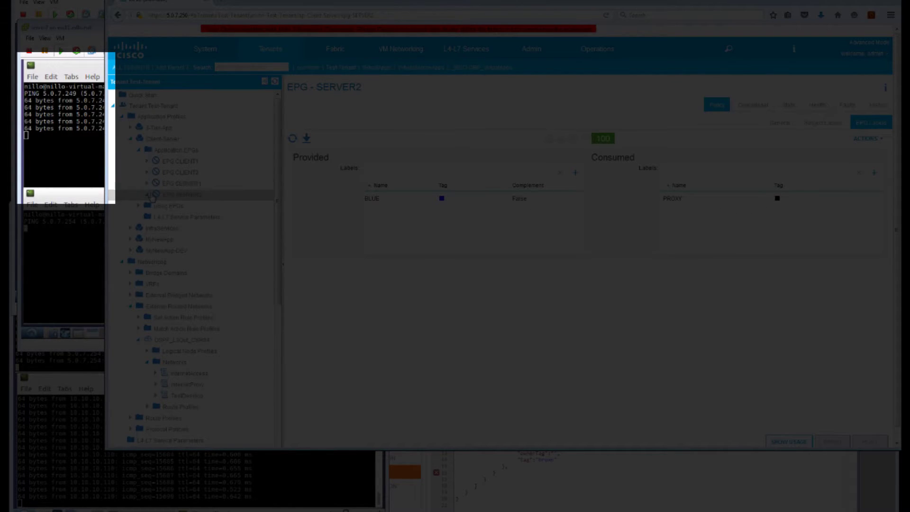
Expand EPG SERVER2 in the tree and view its Contracts folder
left_click(148, 195)
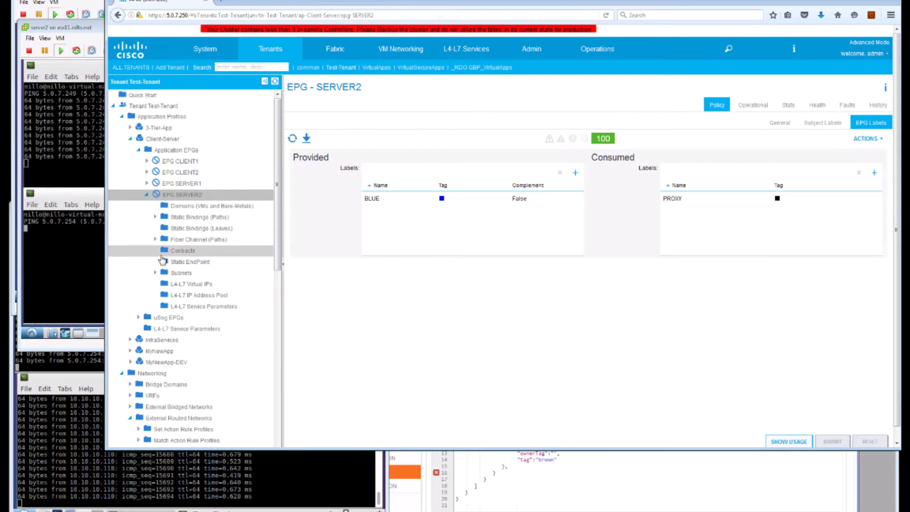
left_click(178, 252)
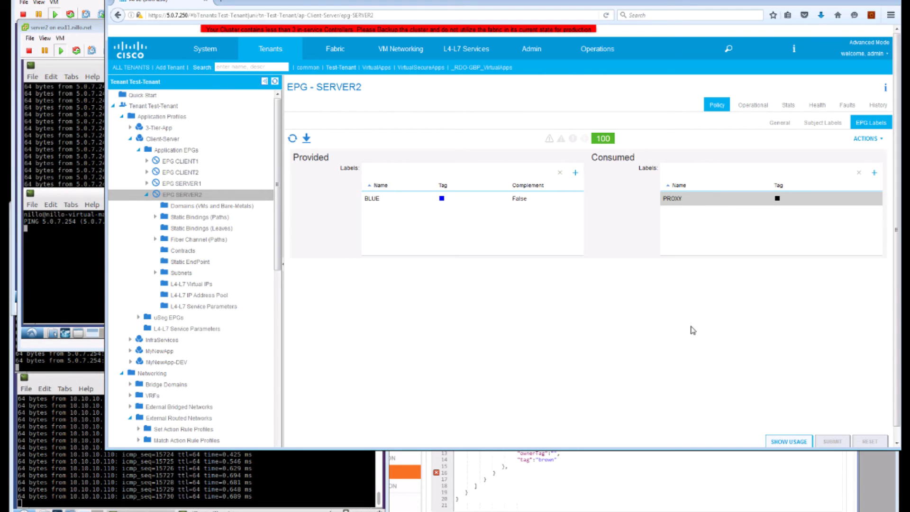
Review the 'Add ConsLabel to EPG JSON' body in Postman and send it to add INTERNET
left_click(667, 473)
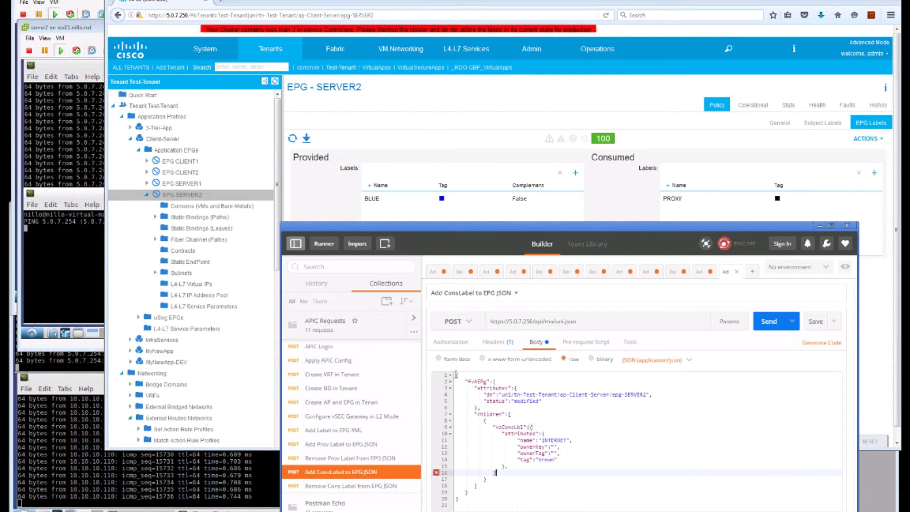
left_click_drag(456, 375, 509, 502)
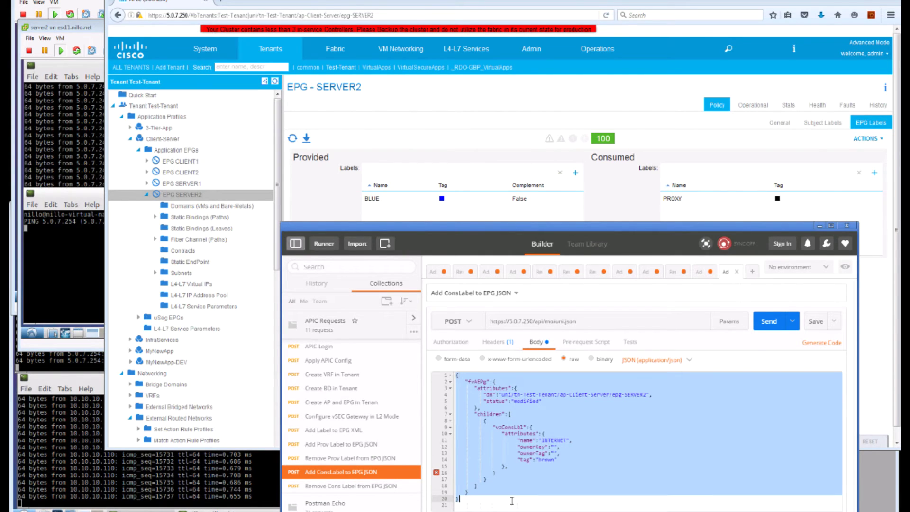
left_click(630, 397)
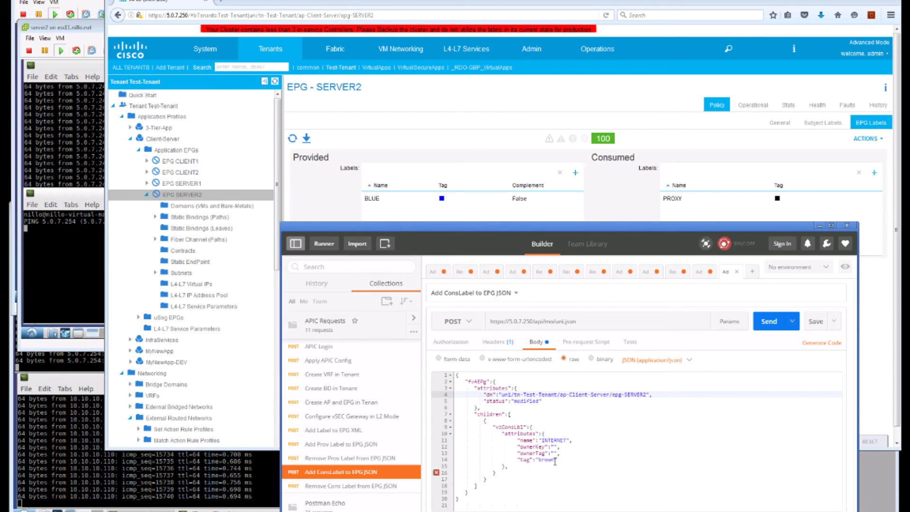
left_click(72, 197)
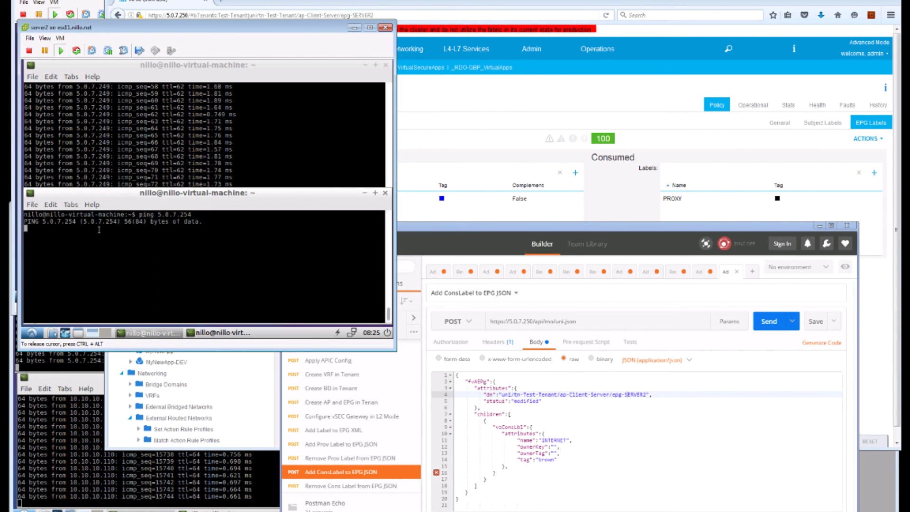
left_click(767, 321)
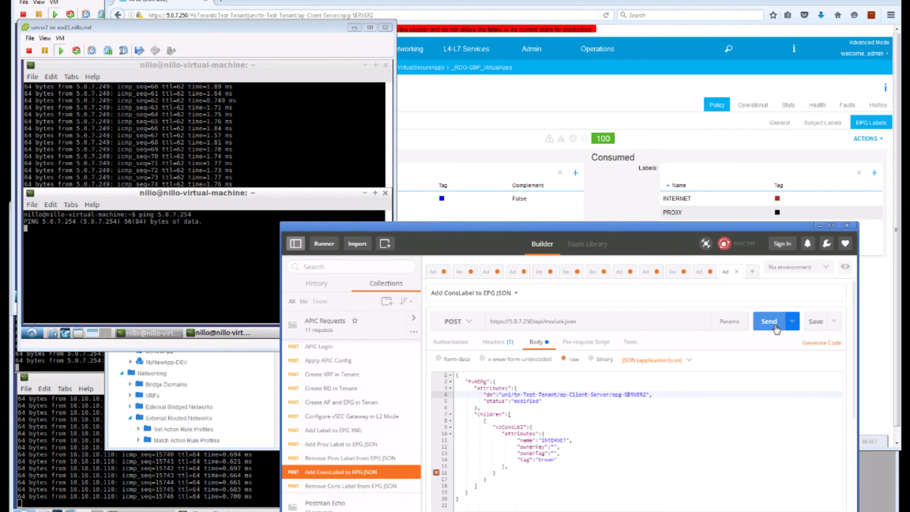